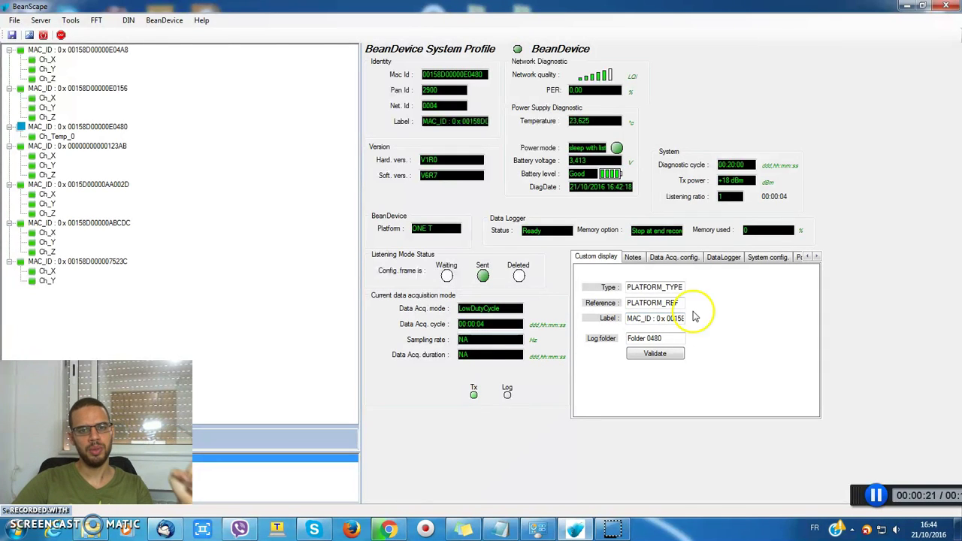
# Set the BeanDevice to Survey acquisition mode with transmission ratio 4 (16-second cycle) and validate
pyautogui.click(681, 257)
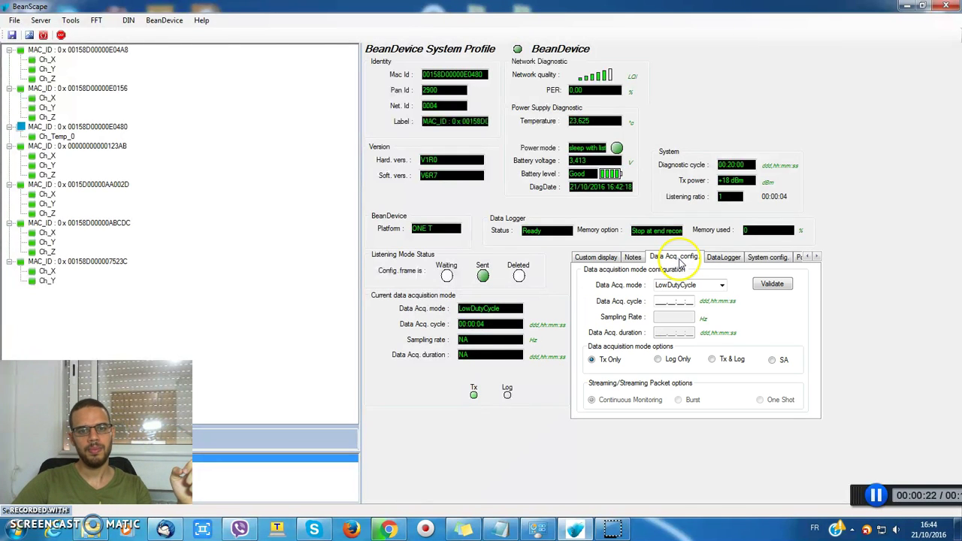
pyautogui.click(722, 285)
pyautogui.click(683, 303)
pyautogui.moveTo(683, 303); pyautogui.dragTo(721, 304)
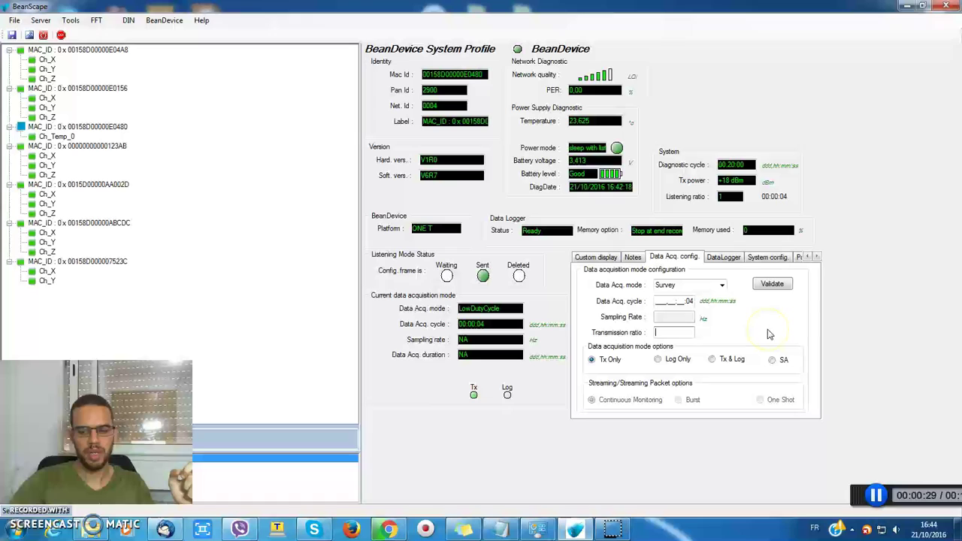
pyautogui.write('4')
pyautogui.click(772, 283)
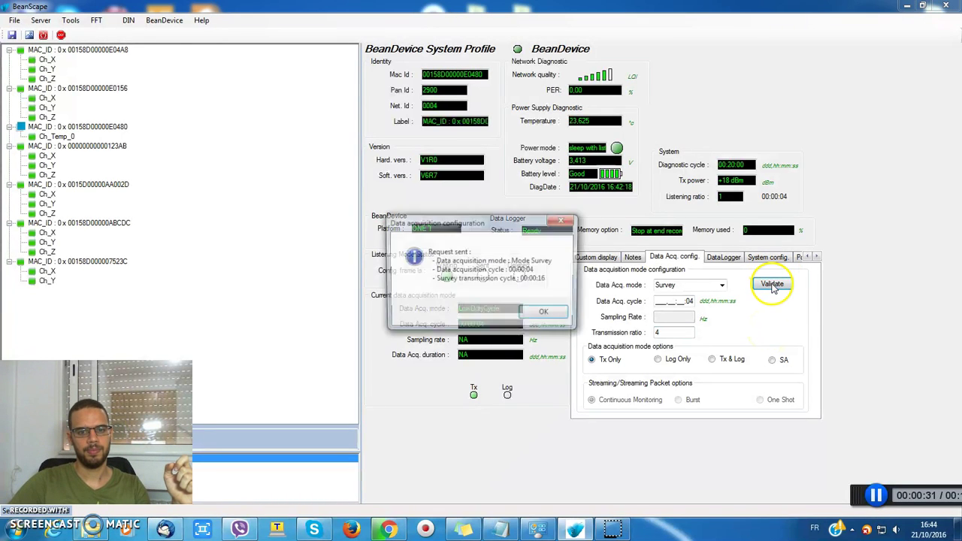
pyautogui.click(543, 315)
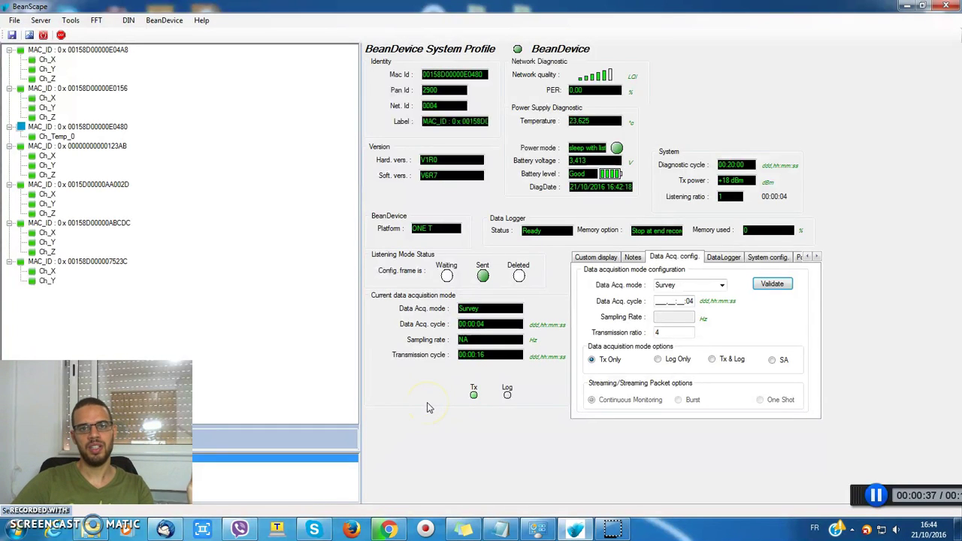
# Open the BeanScape Configuration via Tools > Options and tick SMTP Enable
pyautogui.click(72, 20)
pyautogui.click(88, 33)
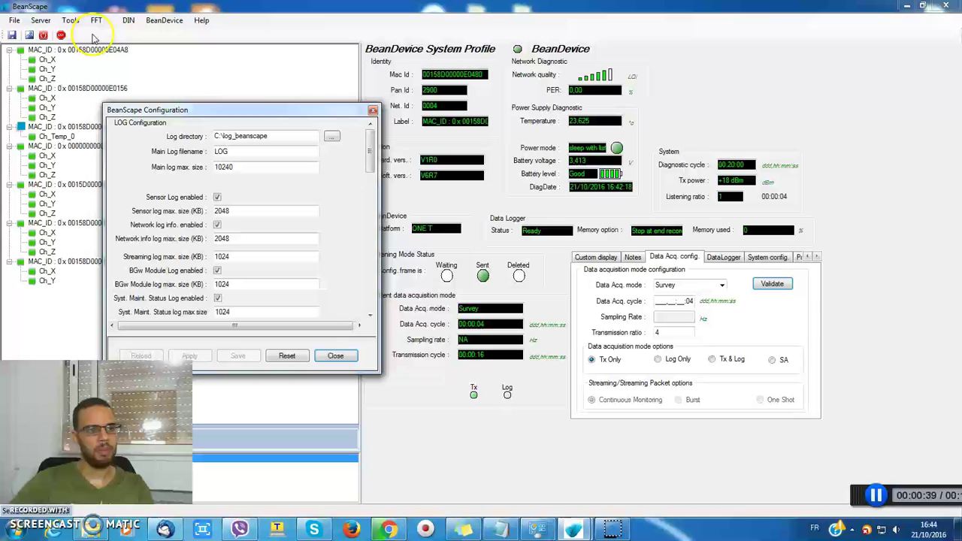
pyautogui.moveTo(323, 111); pyautogui.dragTo(419, 74)
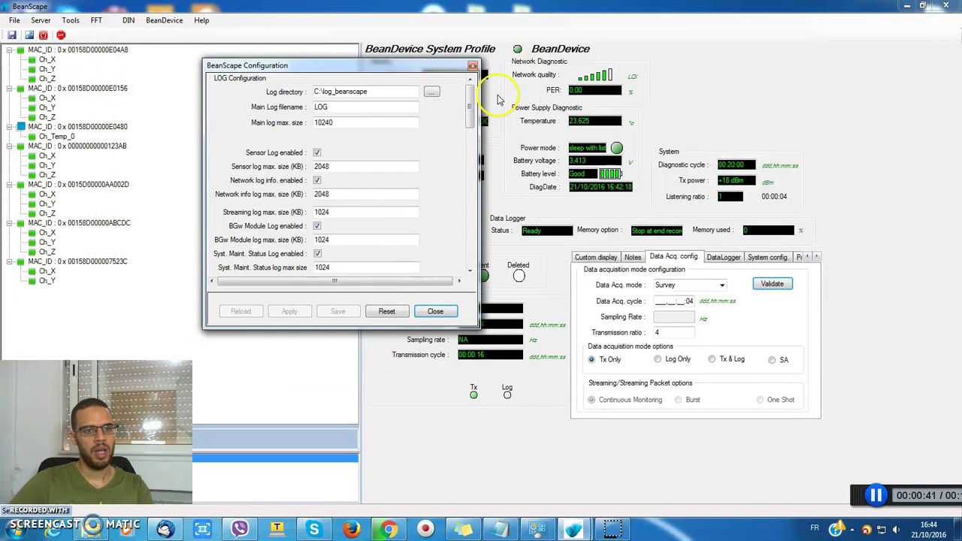
pyautogui.moveTo(469, 106); pyautogui.dragTo(467, 260)
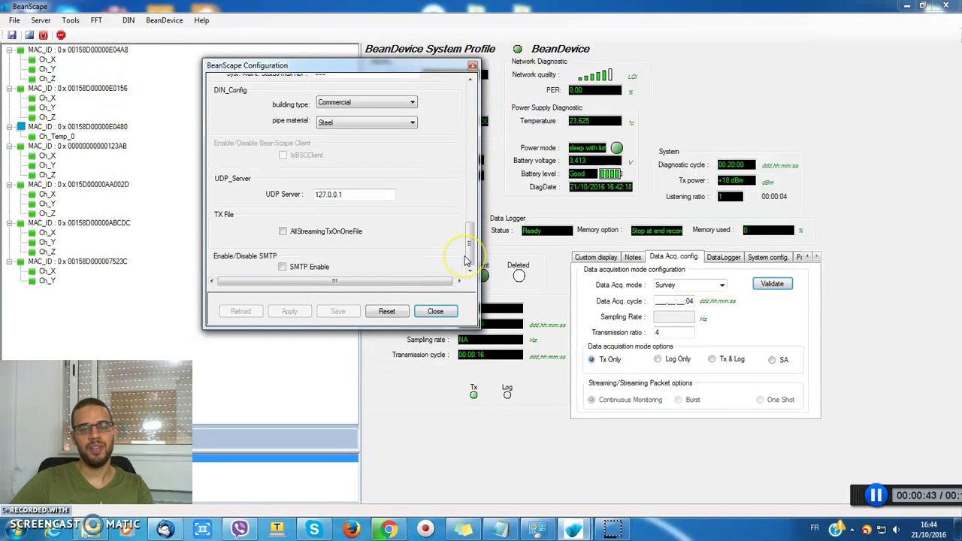
pyautogui.click(322, 270)
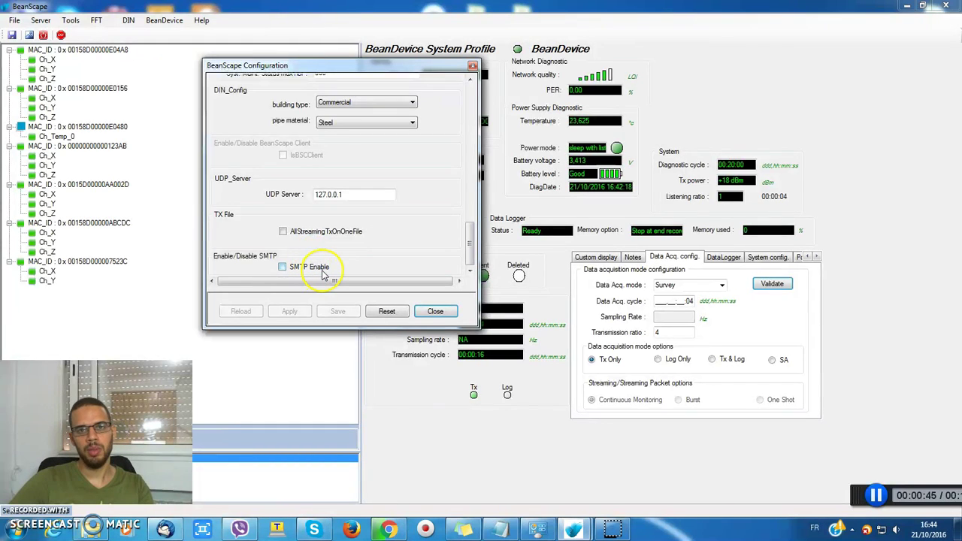
pyautogui.click(284, 268)
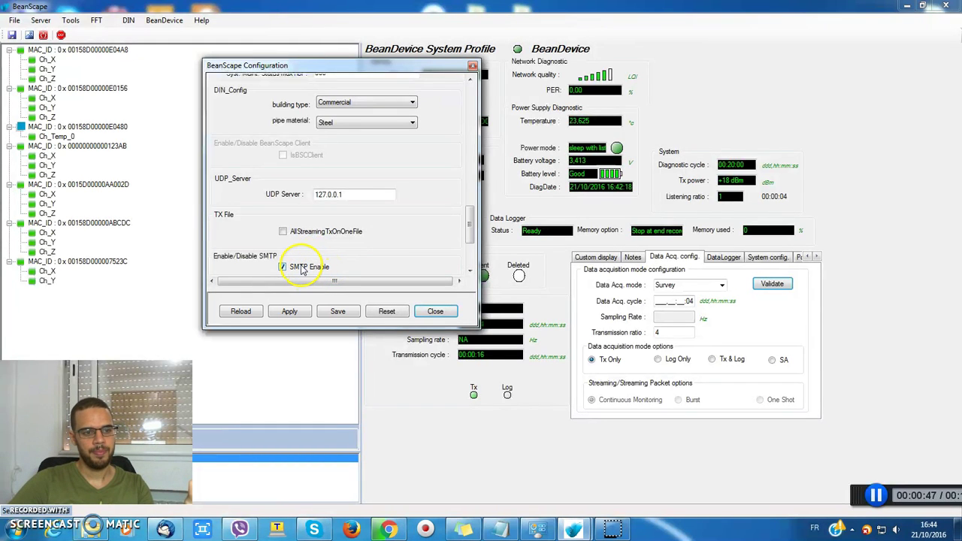
# Enter the sender's e-mail address in the SMTP From field
pyautogui.moveTo(470, 227); pyautogui.dragTo(468, 253)
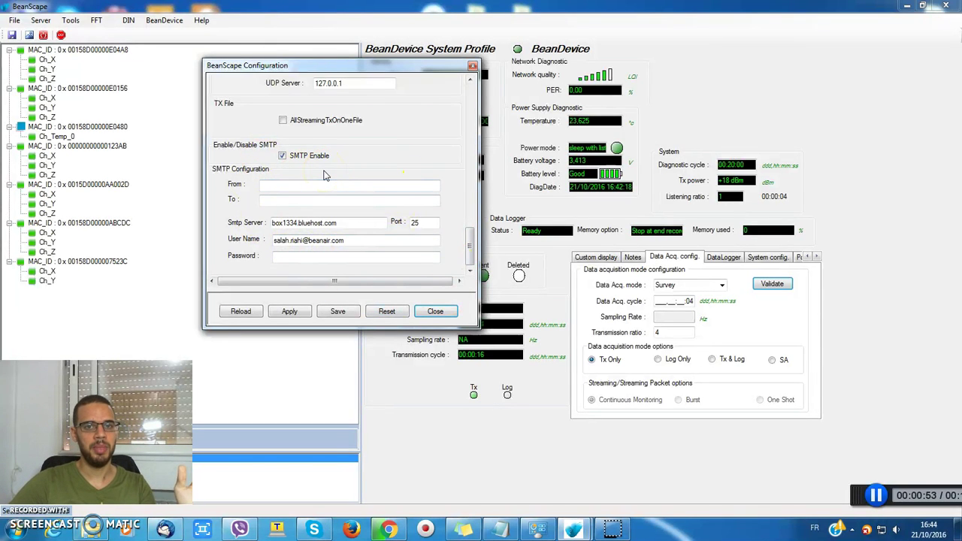
pyautogui.click(284, 184)
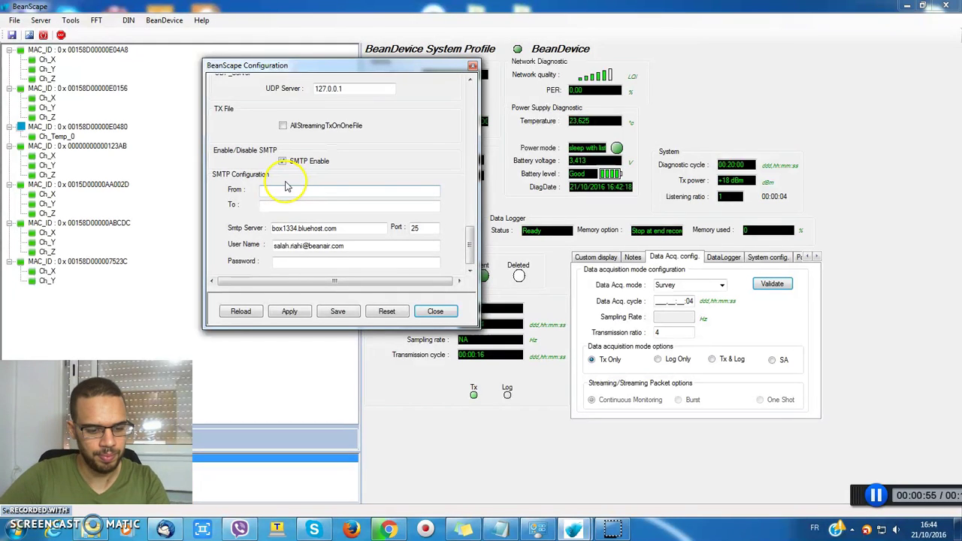
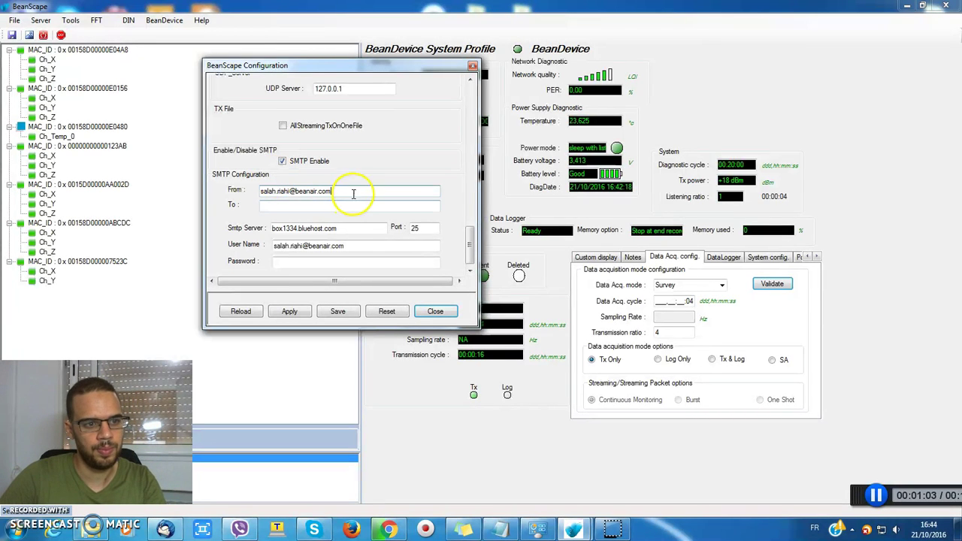
# Copy the sender's e-mail address into the recipient field
pyautogui.doubleClick(350, 191)
pyautogui.hotkey('ctrl', 'c')
pyautogui.click(293, 206)
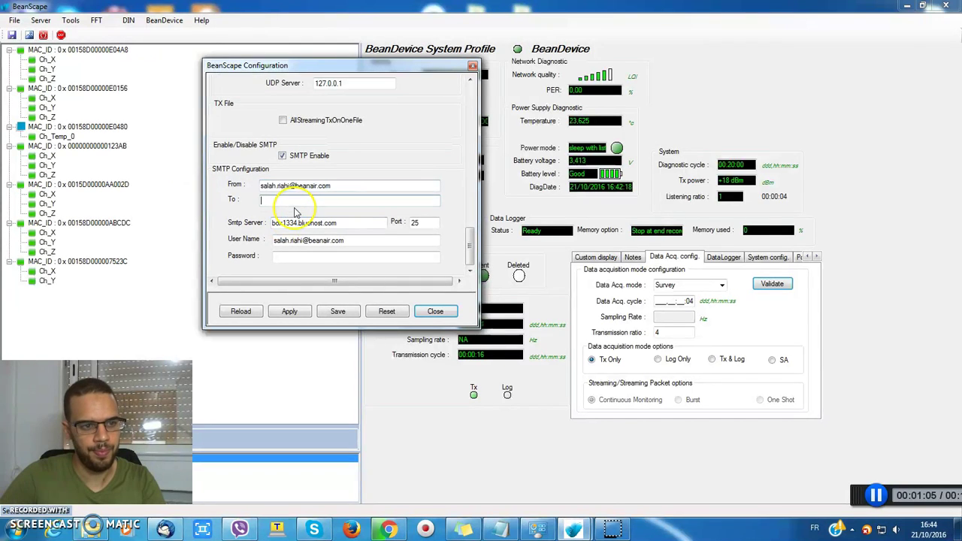
pyautogui.hotkey('ctrl', 'v')
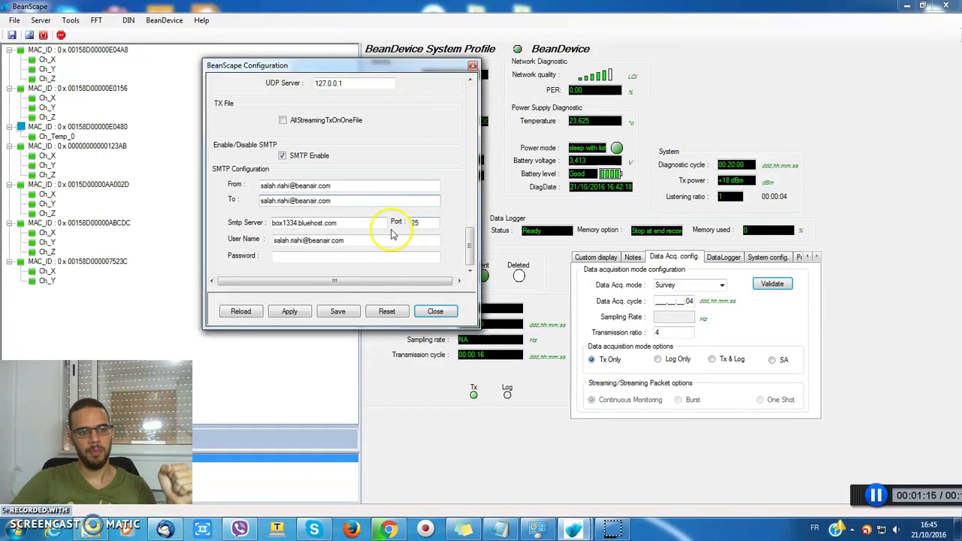
# Enter the SMTP account password, then apply, save and close the configuration
pyautogui.click(284, 257)
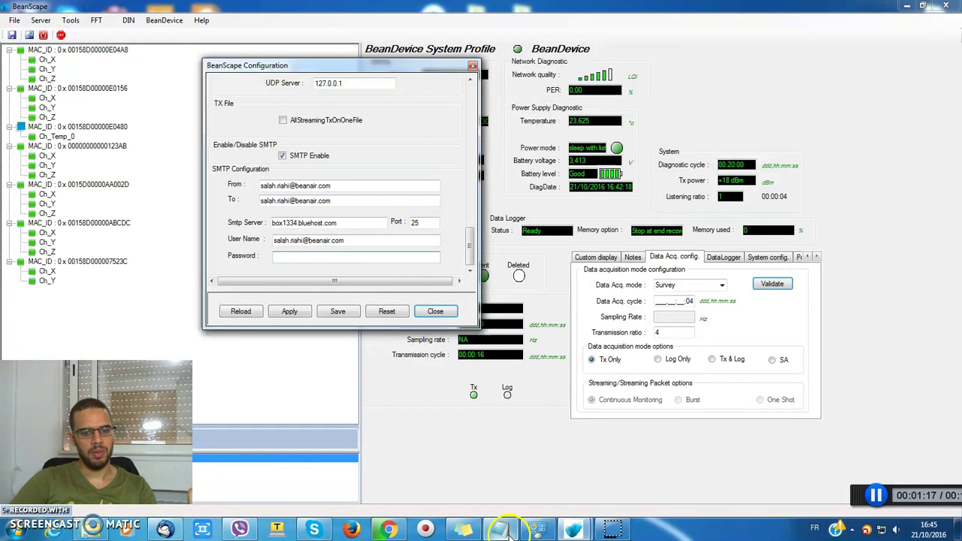
pyautogui.click(502, 531)
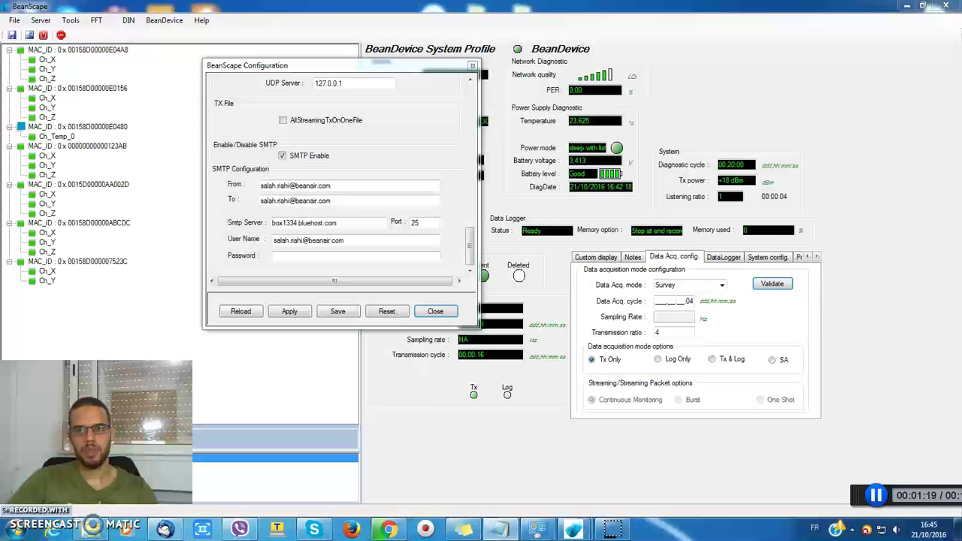
pyautogui.click(319, 257)
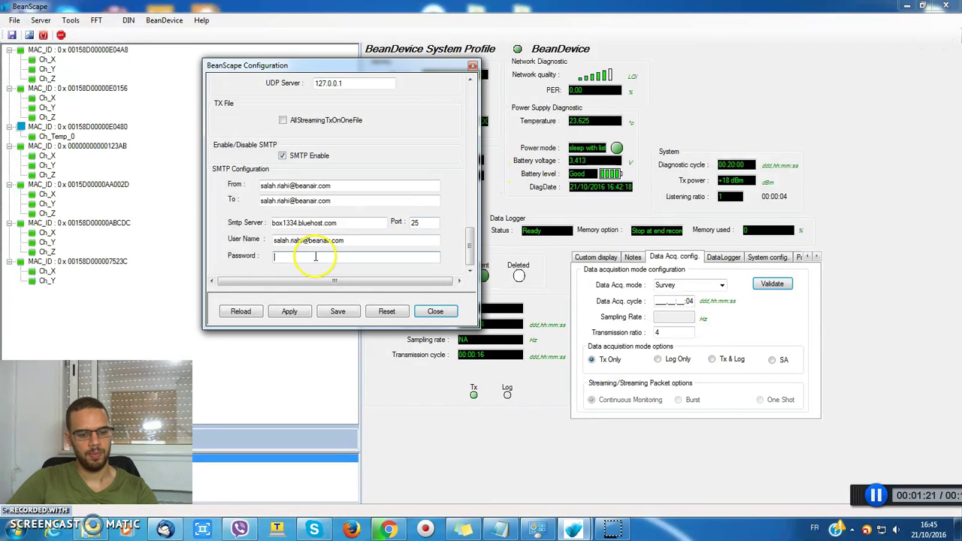
pyautogui.hotkey('ctrl', 'v')
pyautogui.click(289, 311)
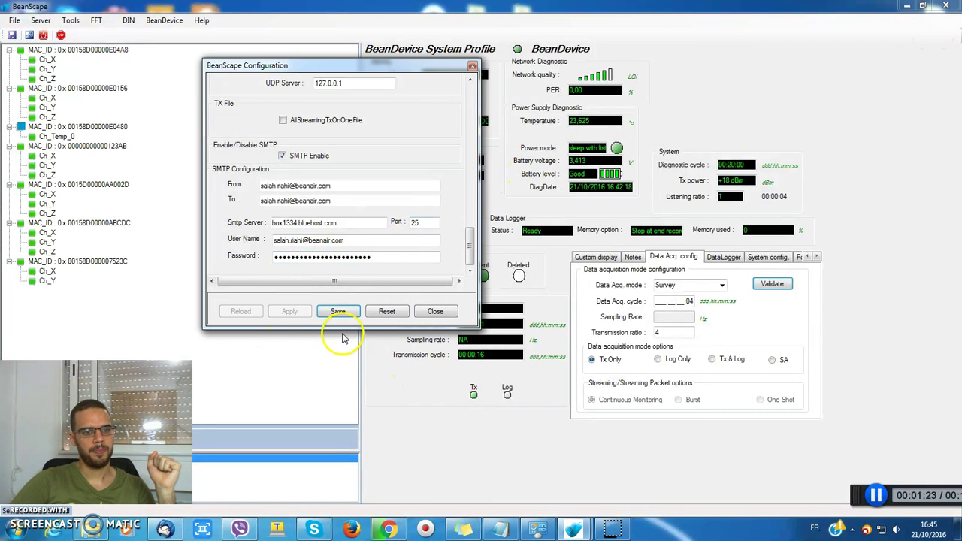
pyautogui.click(340, 312)
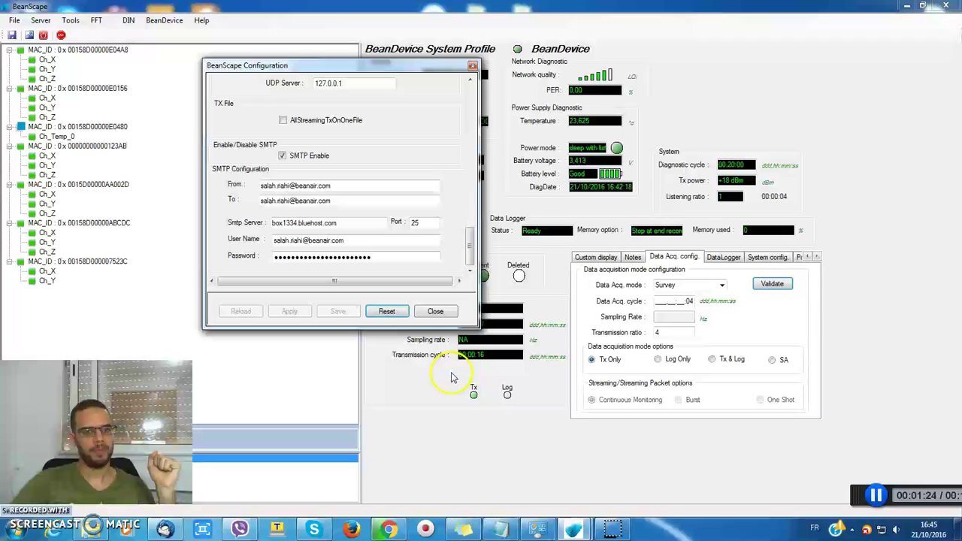
pyautogui.click(436, 311)
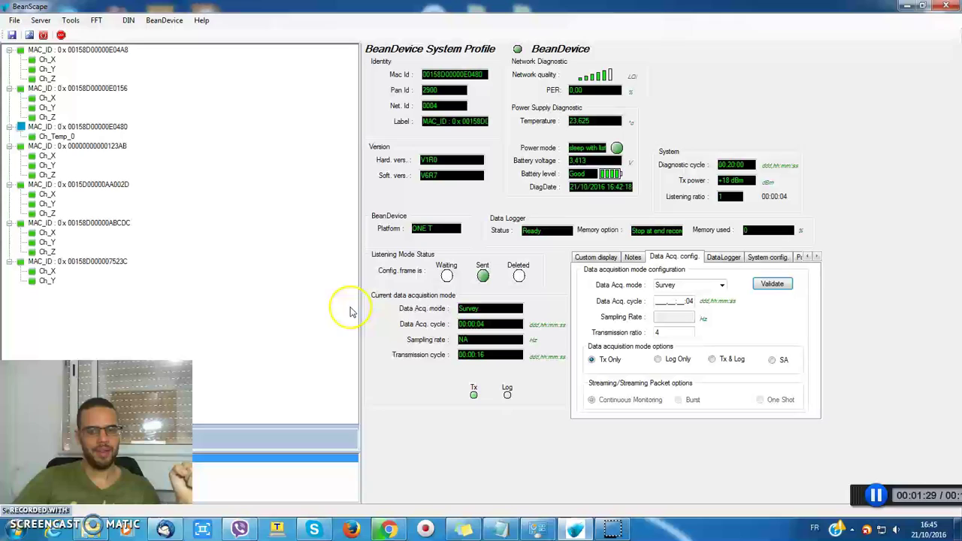
# Show the Ch_Temp_0 sensor's alarm thresholds (H1 39.99, H2 50.05, L1 50, L2 -50)
pyautogui.click(56, 136)
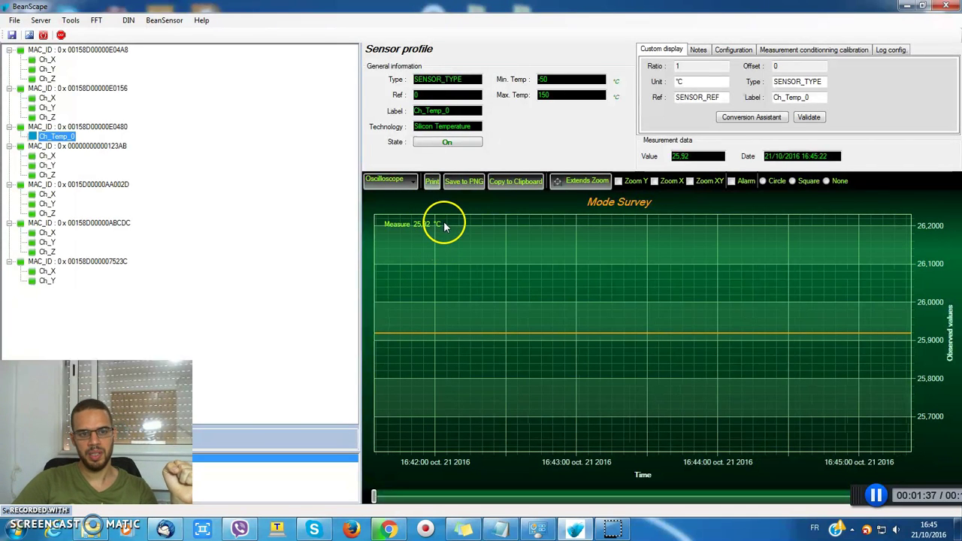
pyautogui.click(733, 53)
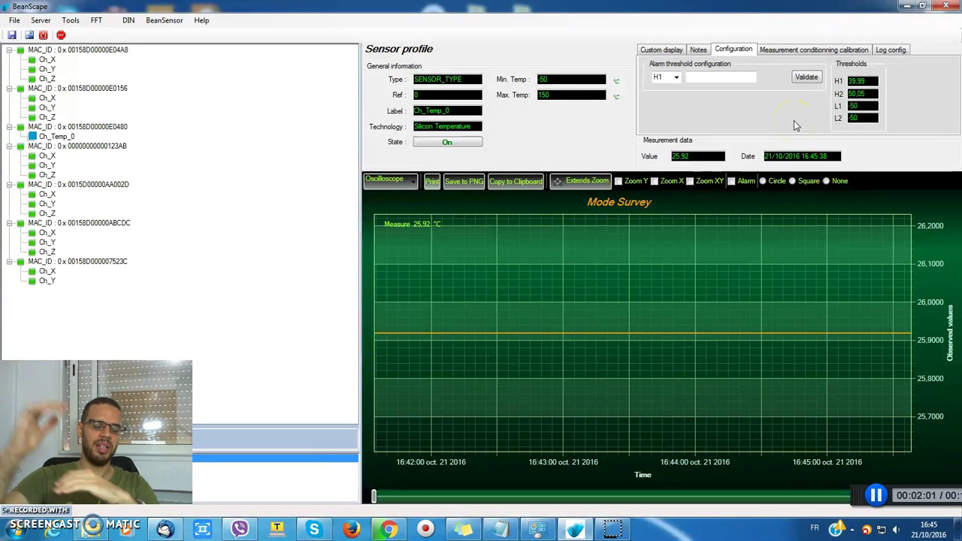
# Set the Ch_Temp_0 H1 alarm threshold to 0 and confirm the change
pyautogui.click(715, 77)
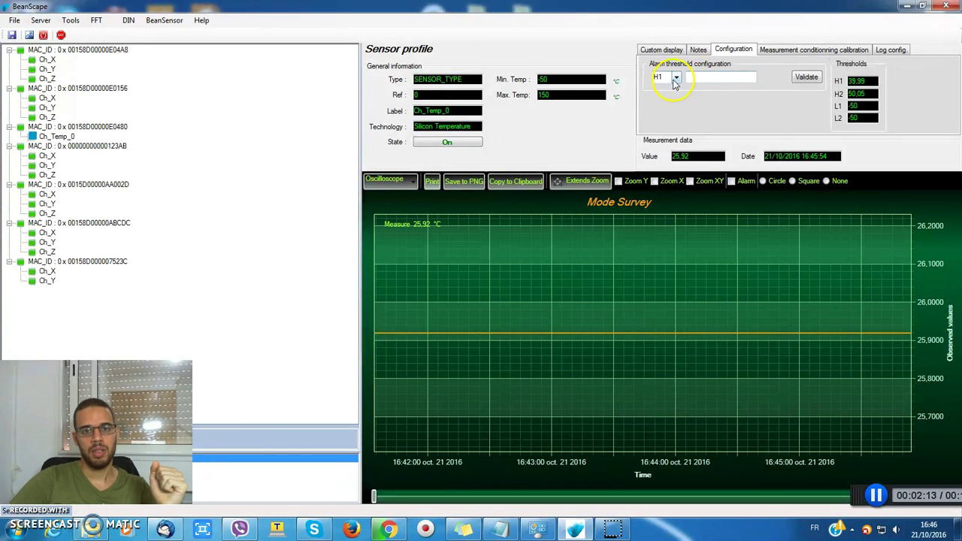
pyautogui.click(731, 76)
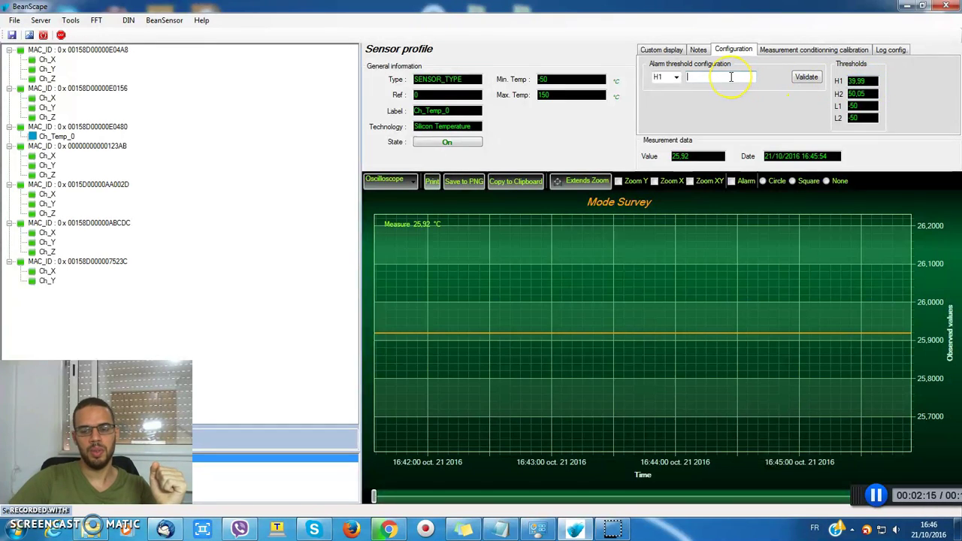
pyautogui.write('0')
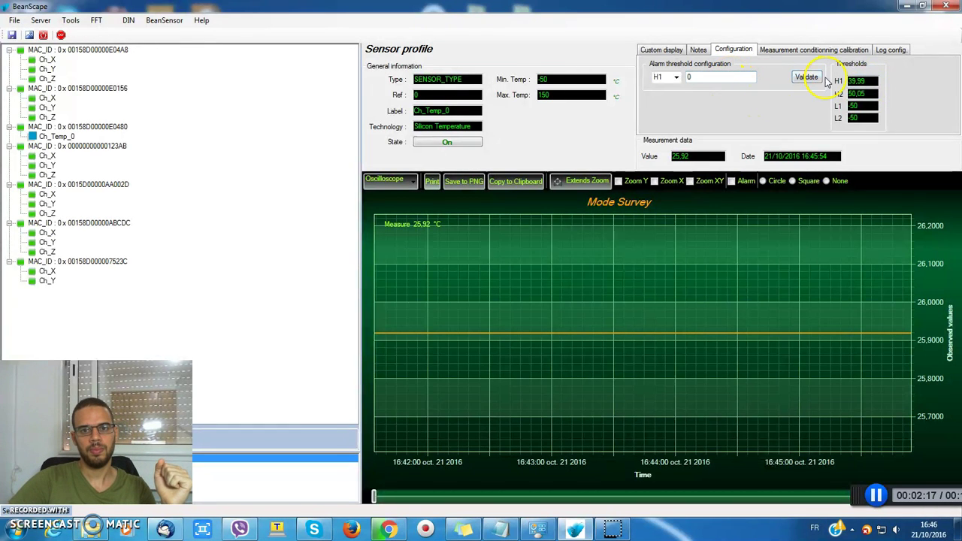
pyautogui.click(810, 77)
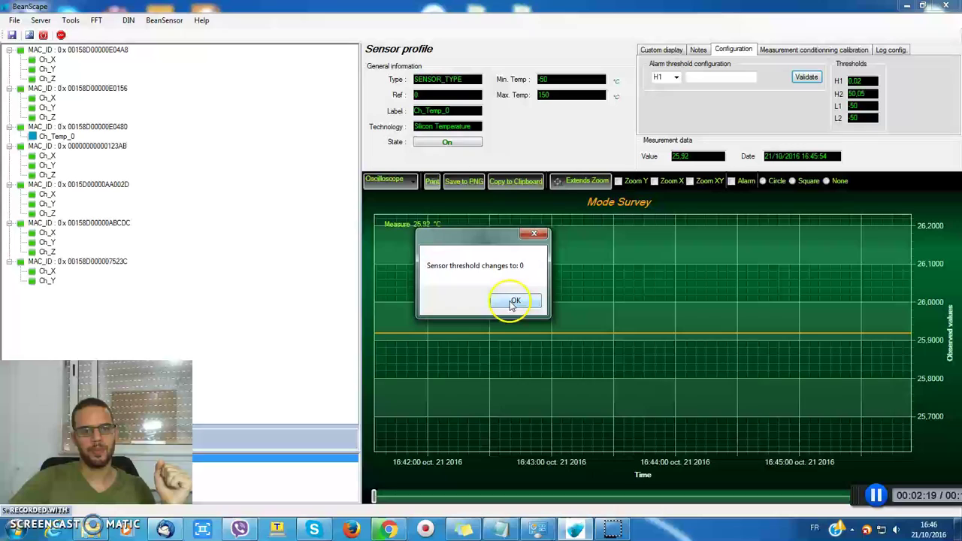
pyautogui.click(513, 301)
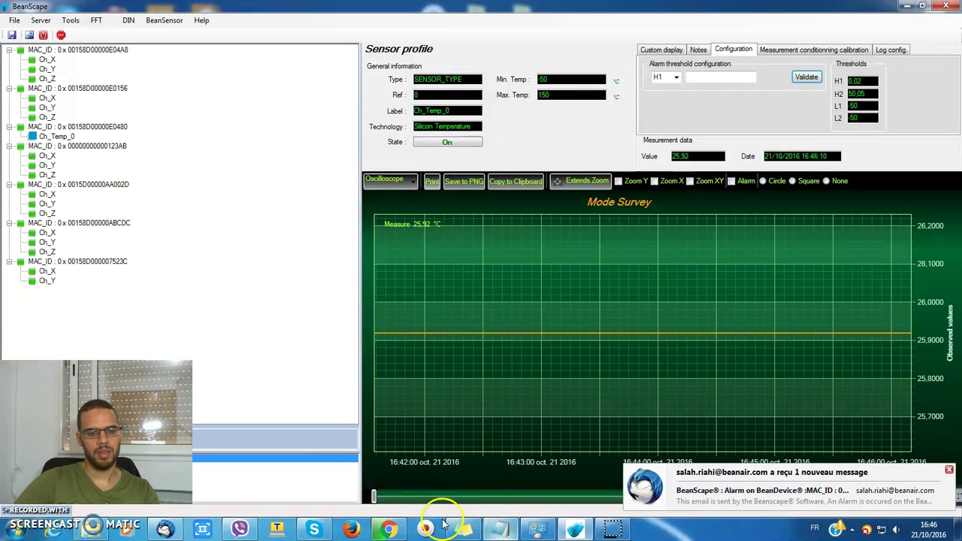
# View the BeanScape Ch_Temp_0 alarm e-mail with alarm value 25,92 in Thunderbird
pyautogui.click(166, 529)
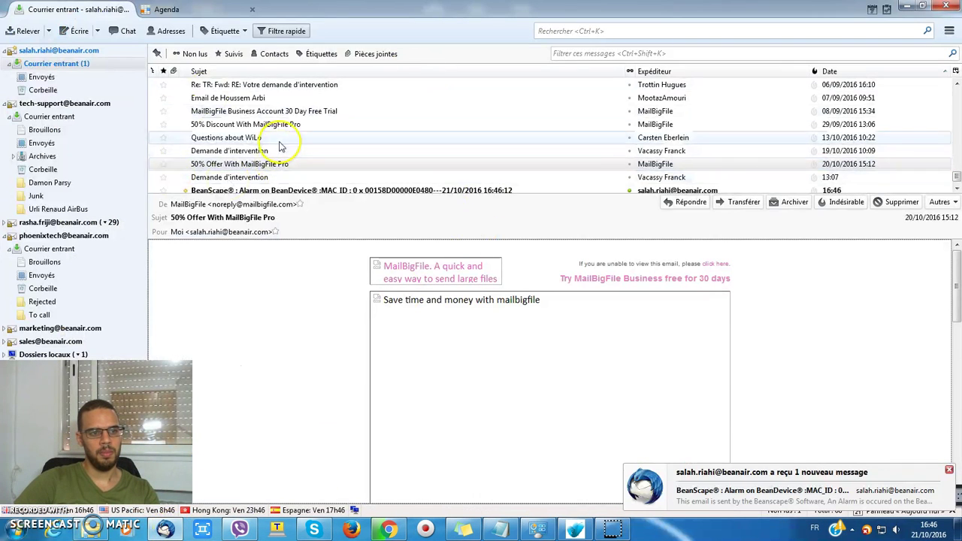
pyautogui.scroll(-1, 270, 143)
pyautogui.click(245, 177)
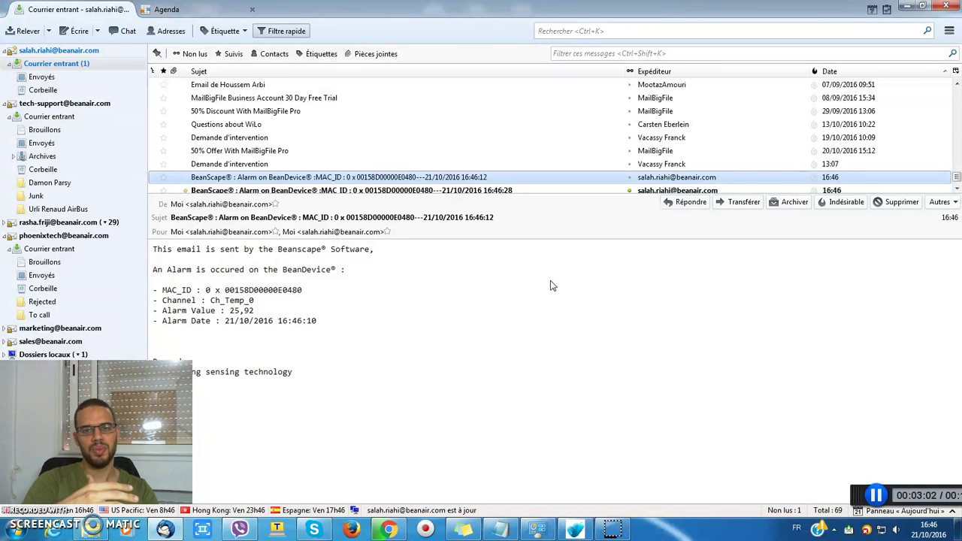
pyautogui.scroll(-1, 399, 134)
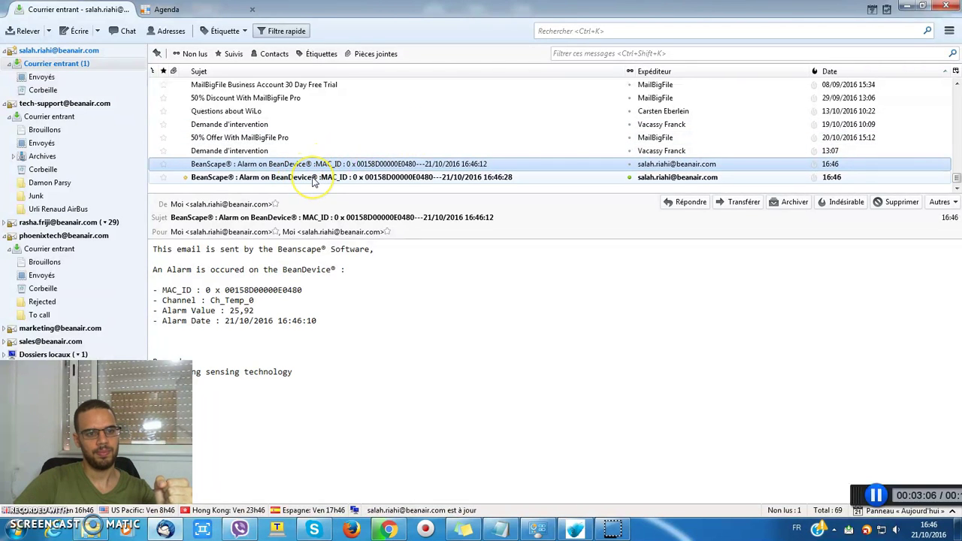
pyautogui.click(510, 253)
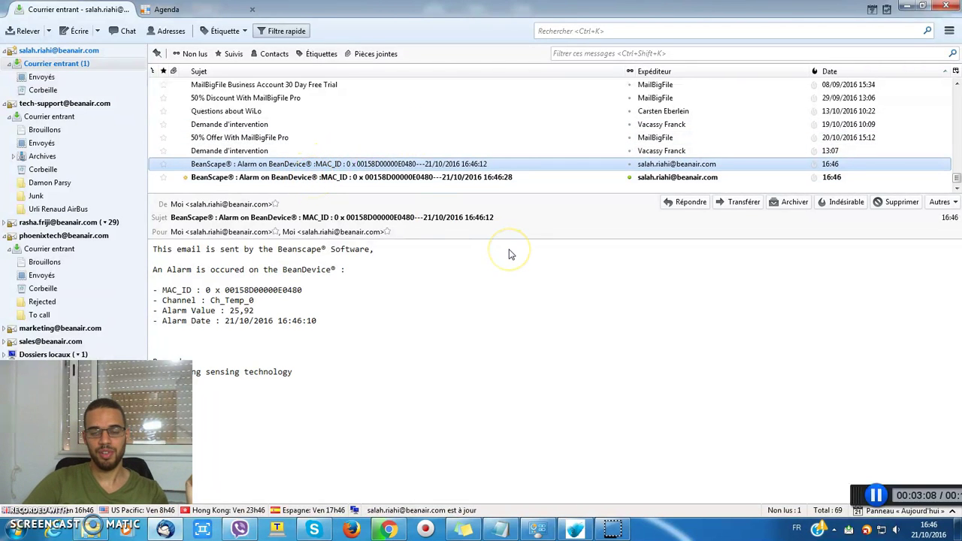